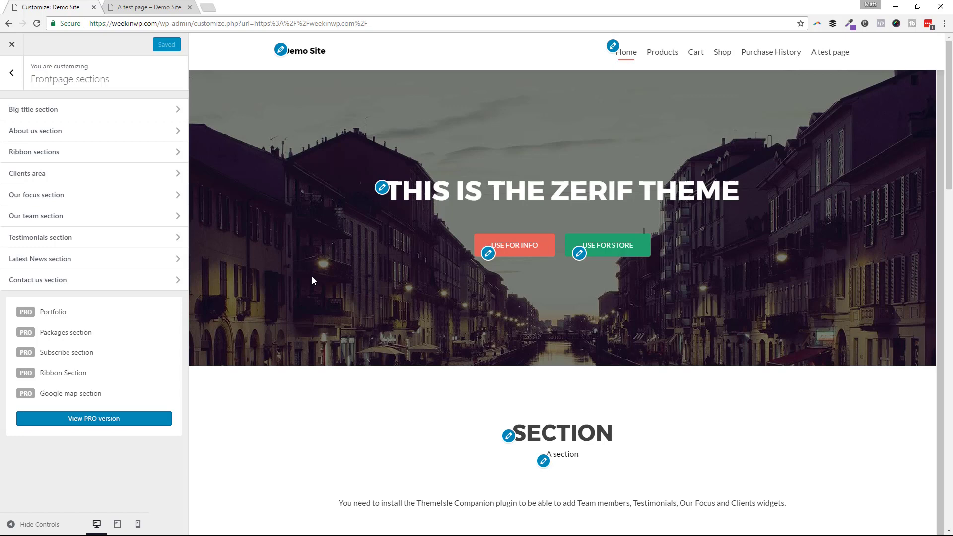
scroll(379, 224, down, 5)
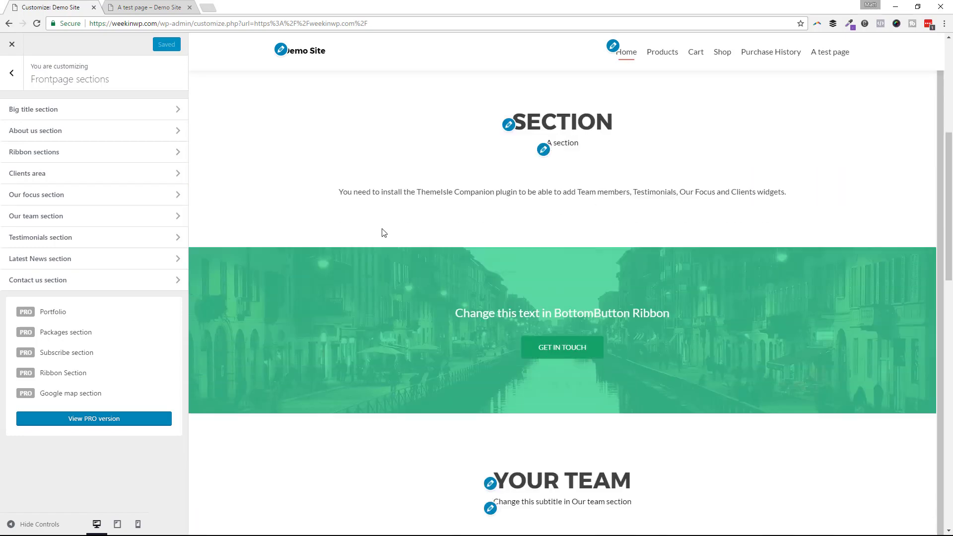
scroll(379, 225, down, 5)
scroll(387, 231, down, 5)
scroll(423, 236, up, 6)
scroll(423, 237, up, 5)
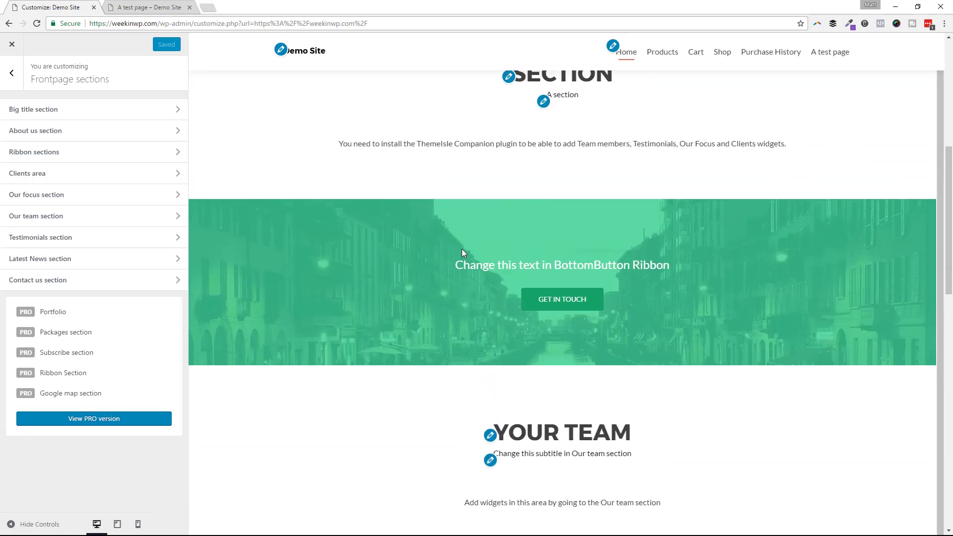
scroll(461, 249, up, 5)
scroll(474, 250, up, 2)
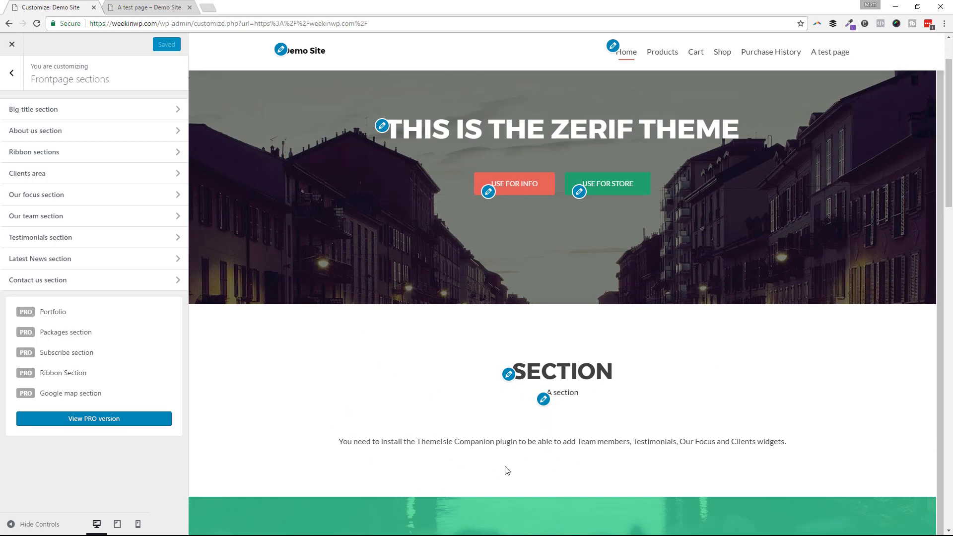
scroll(394, 381, up, 1)
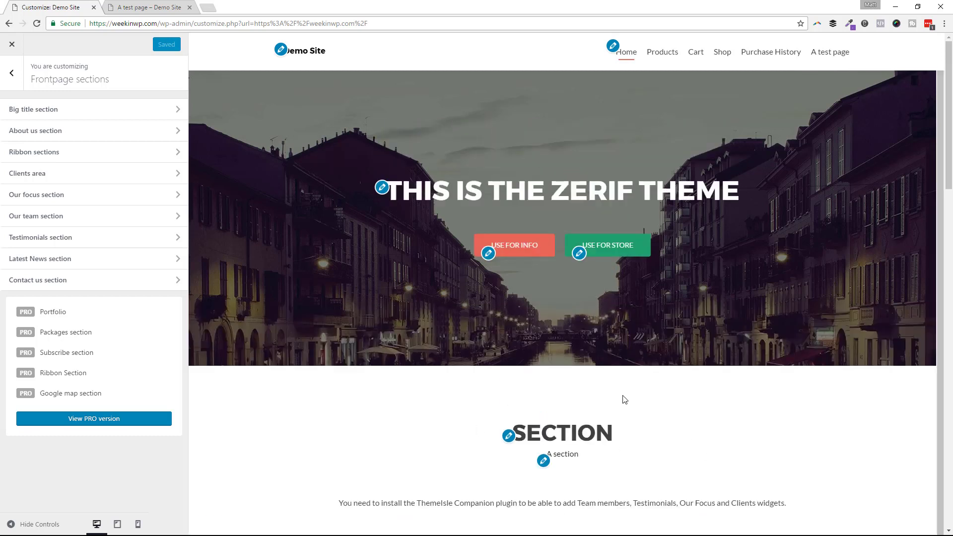
Replace the section title with 'My products' and the subtitle with 'This is for my products'
click(508, 435)
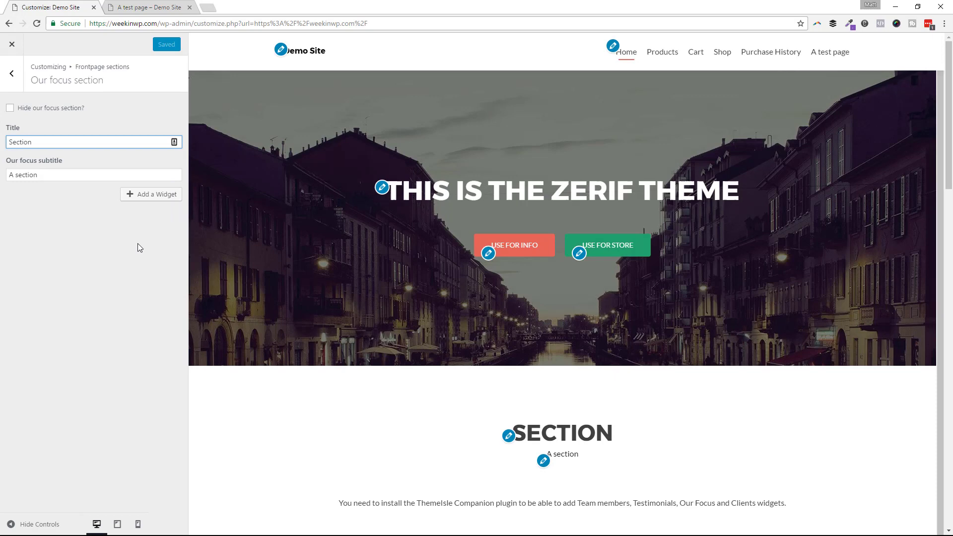
double_click(50, 144)
scroll(574, 348, down, 5)
scroll(490, 203, down, 4)
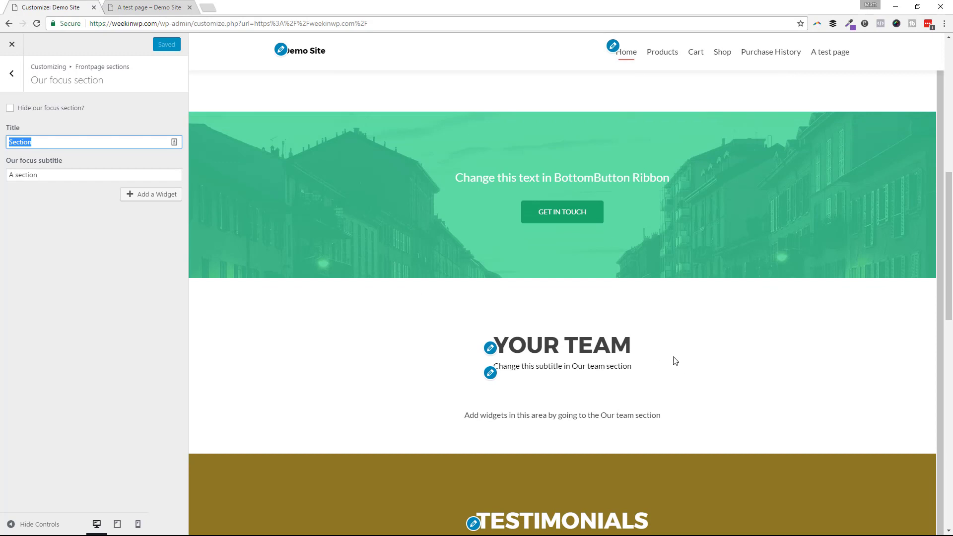
scroll(676, 361, up, 5)
scroll(589, 350, up, 4)
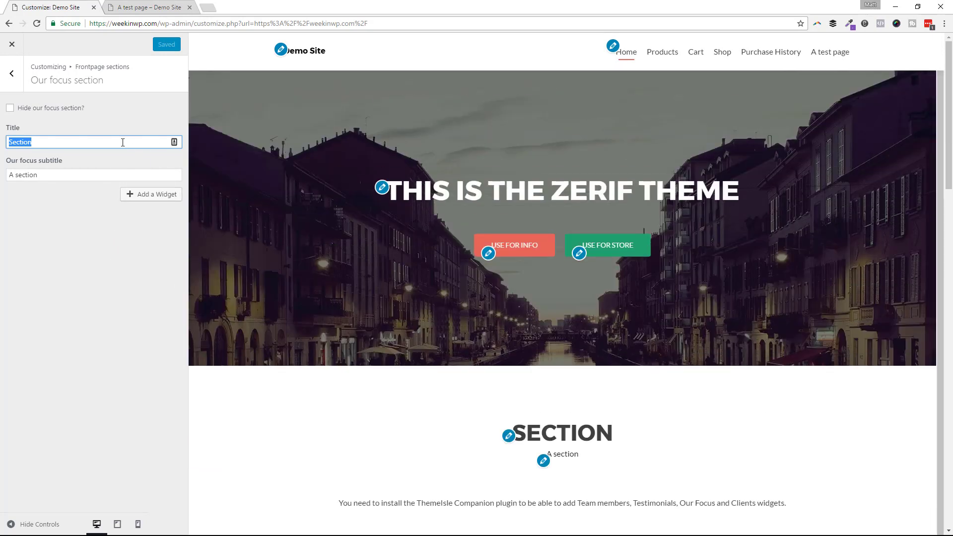
text(My products)
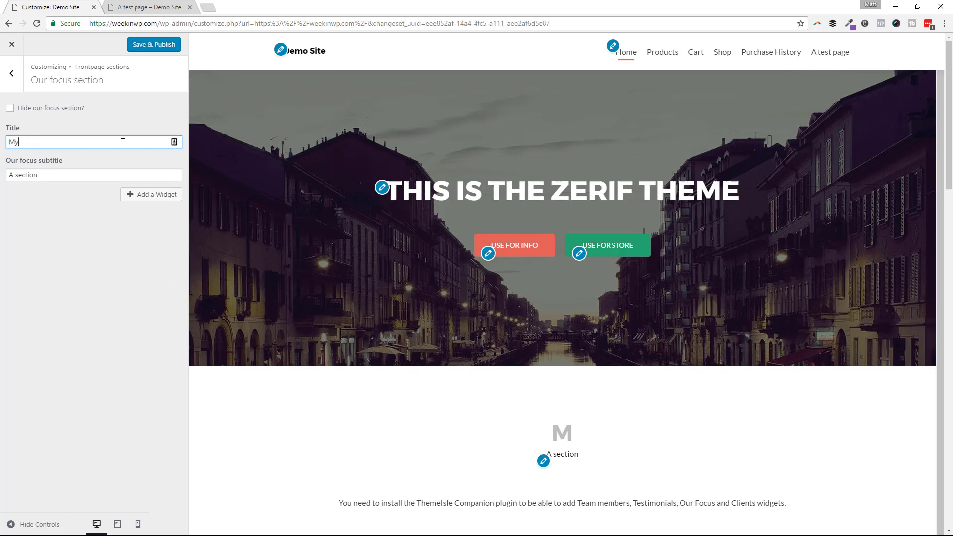
double_click(87, 176)
text(T)
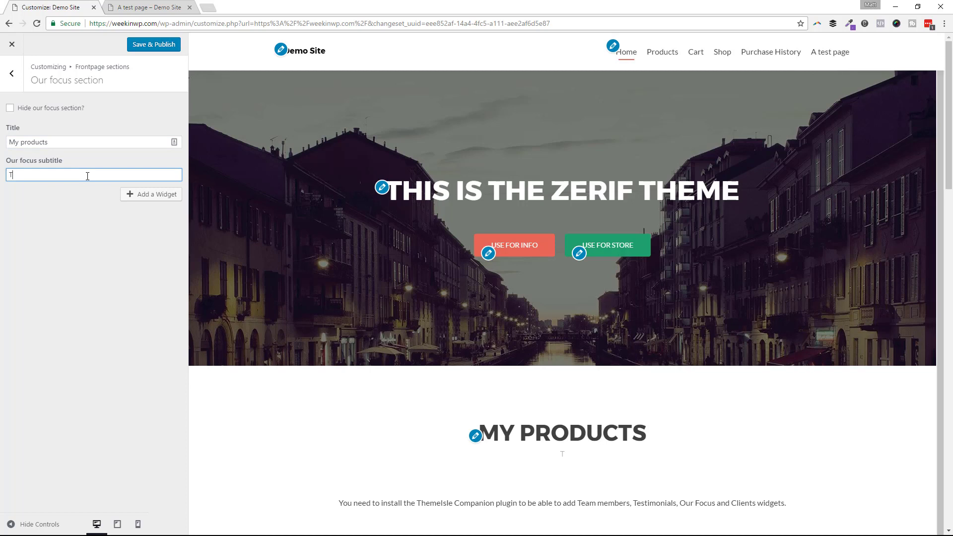
text(his is for)
text( my produc)
text(ts)
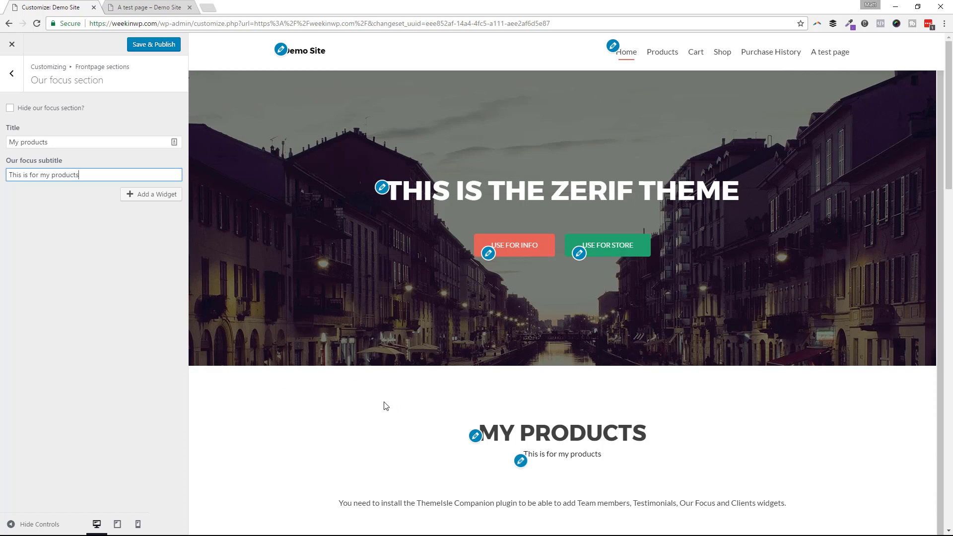
scroll(385, 406, down, 2)
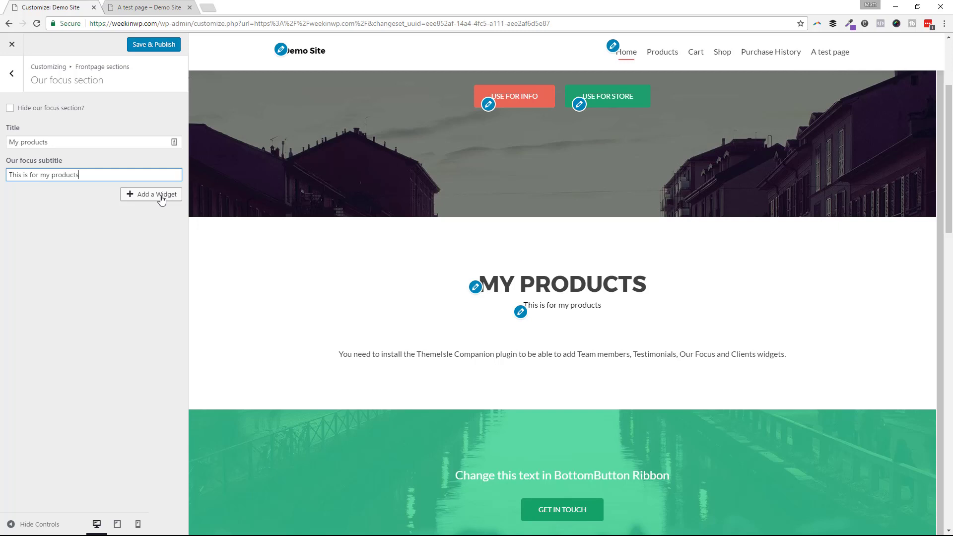
click(163, 224)
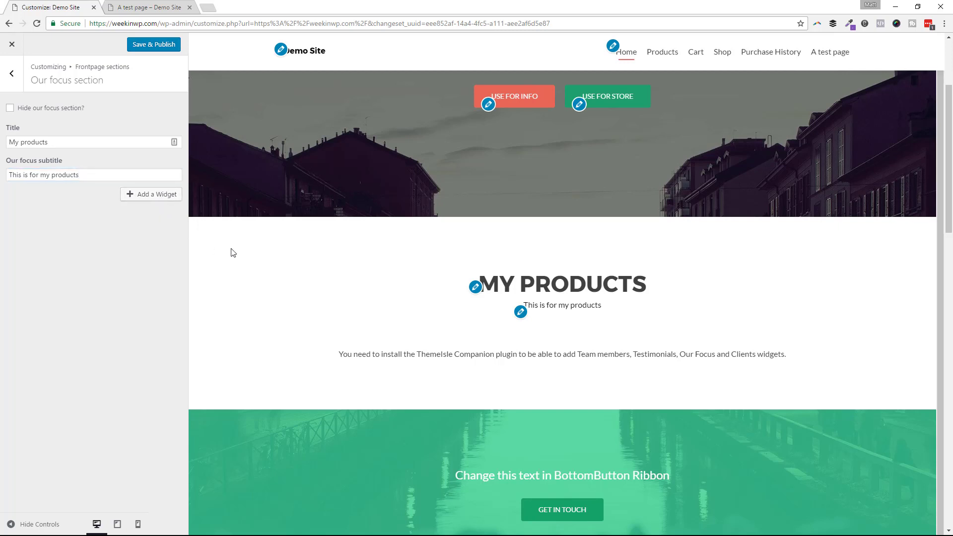
Add a Conductor Widget set to many Product(s), showing 2 items
click(148, 195)
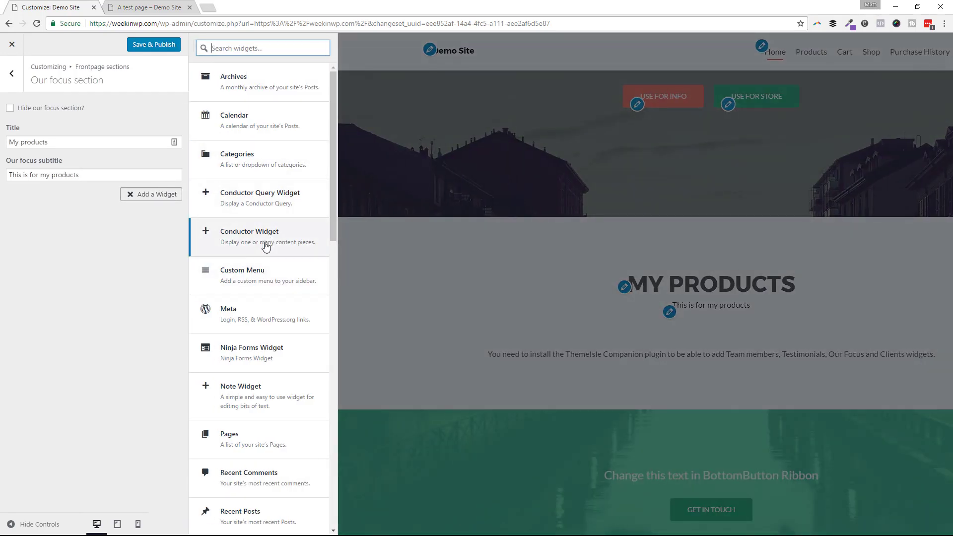
click(266, 246)
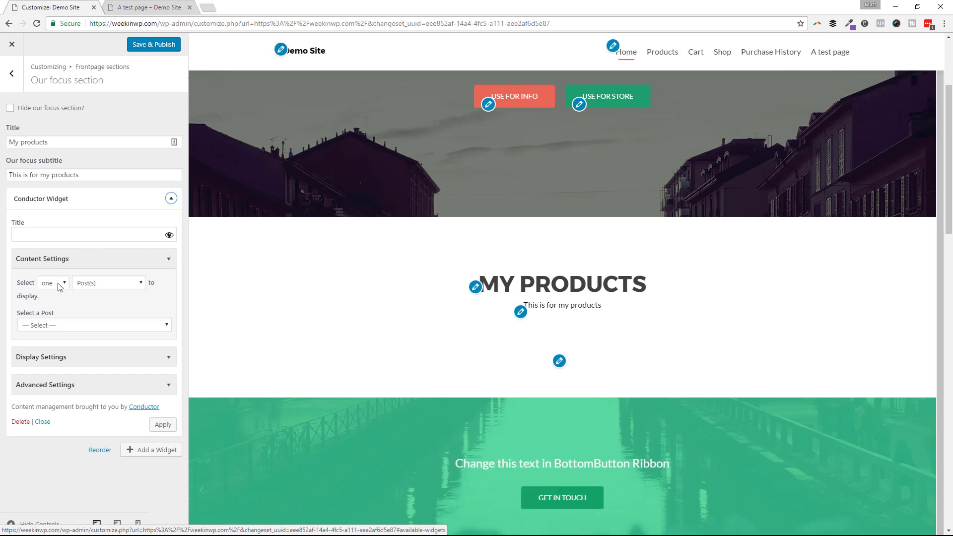
click(56, 303)
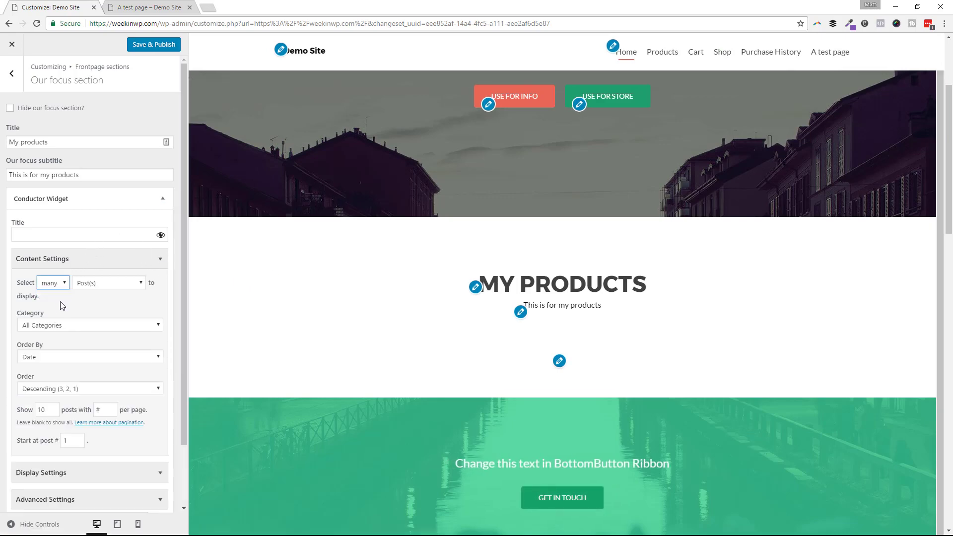
click(110, 282)
click(91, 313)
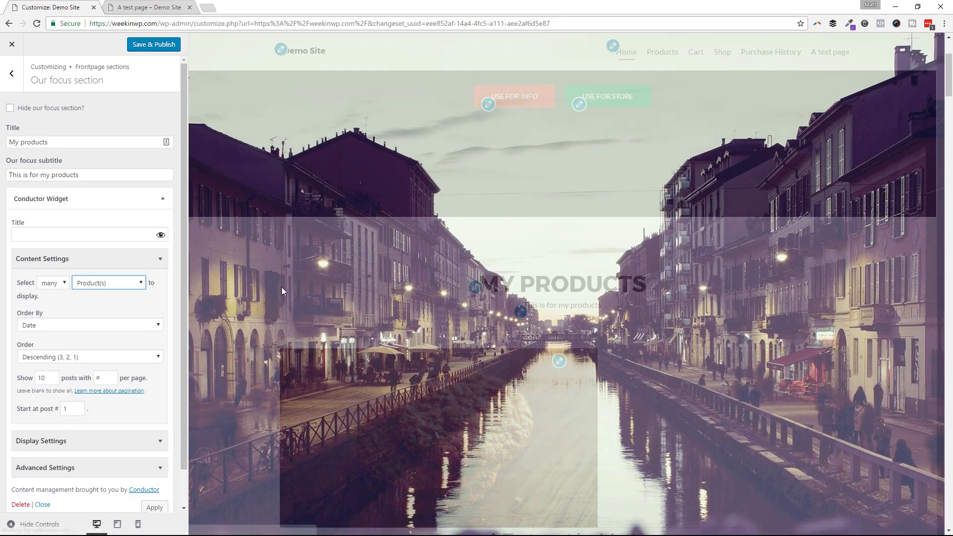
scroll(319, 303, down, 5)
scroll(318, 303, down, 5)
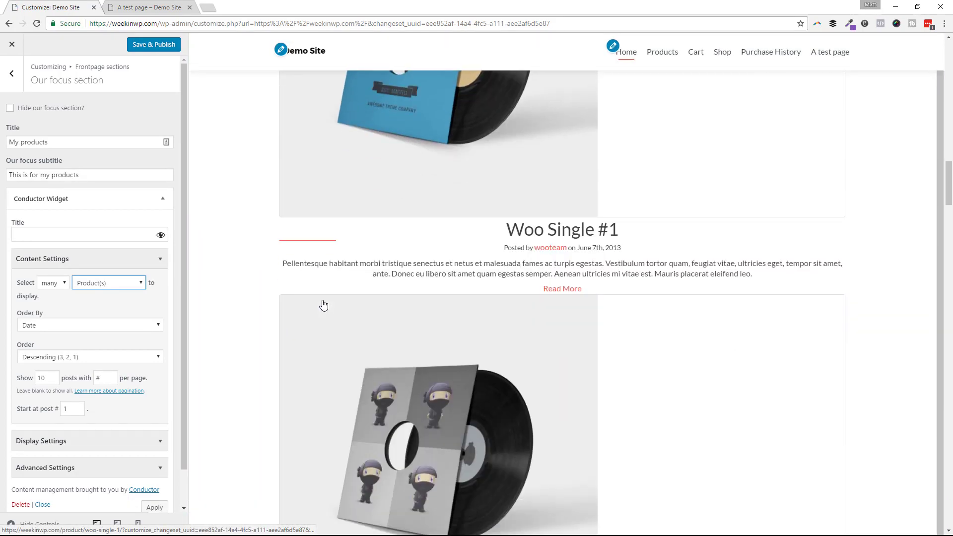
scroll(319, 303, down, 5)
scroll(321, 301, down, 5)
scroll(323, 300, up, 5)
scroll(323, 300, up, 5)
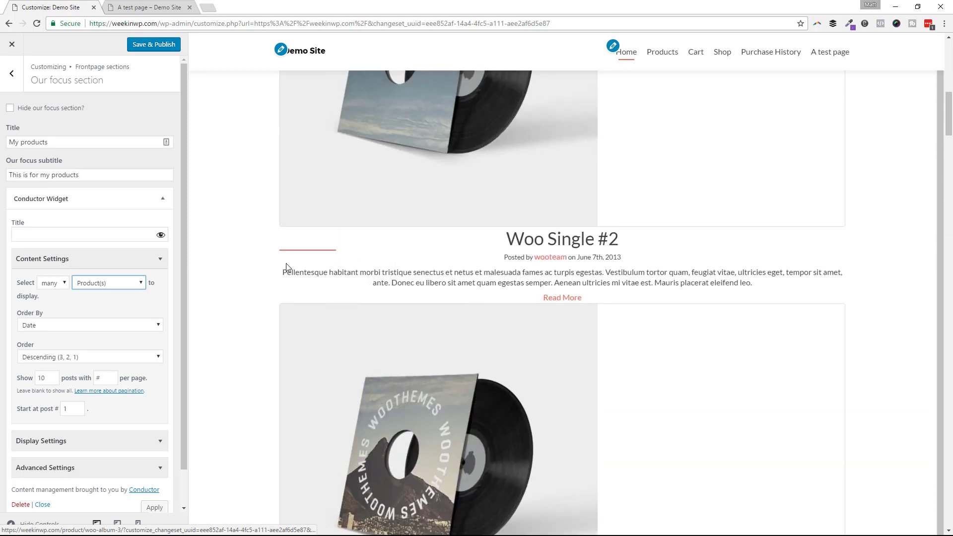
scroll(343, 268, up, 8)
scroll(352, 251, down, 3)
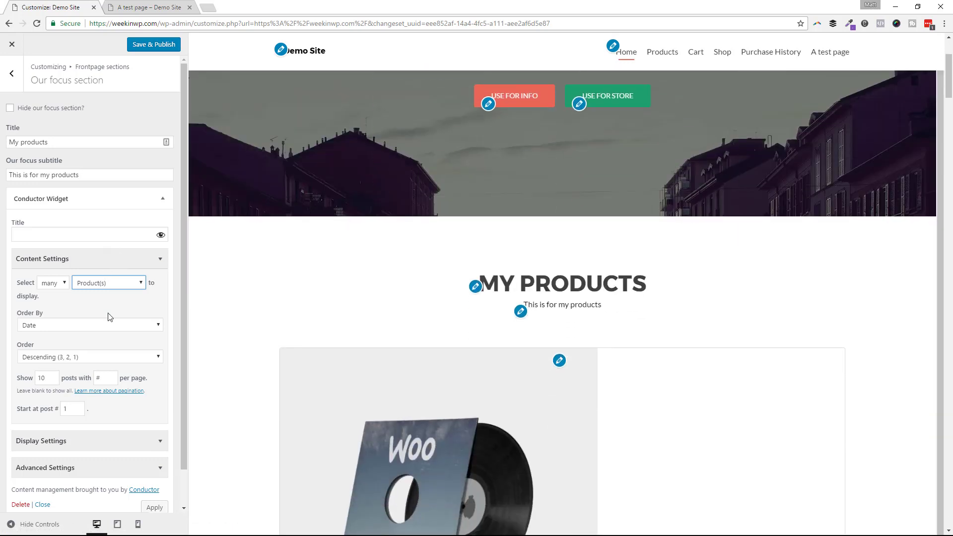
double_click(45, 378)
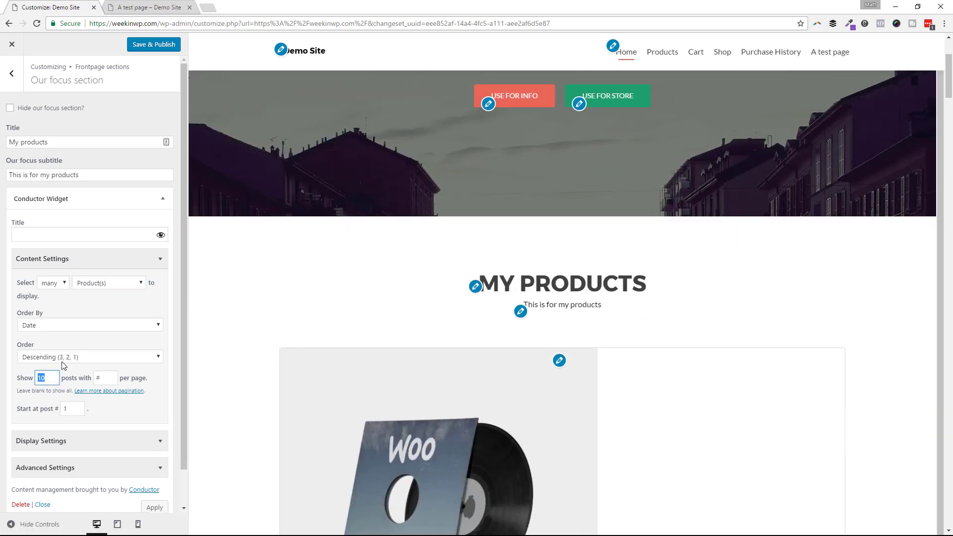
text(2)
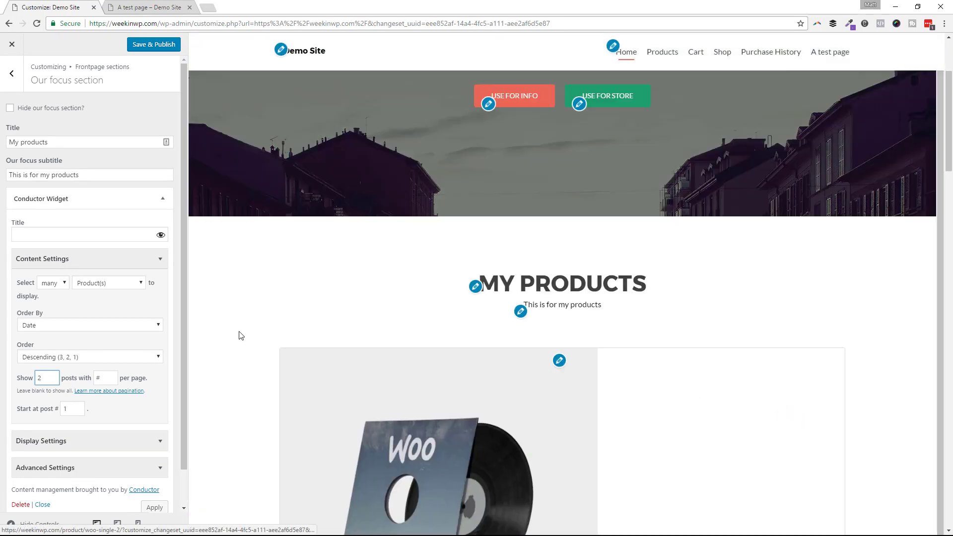
Choose the Custom widget display under the Conductor widget's Display Settings
click(142, 441)
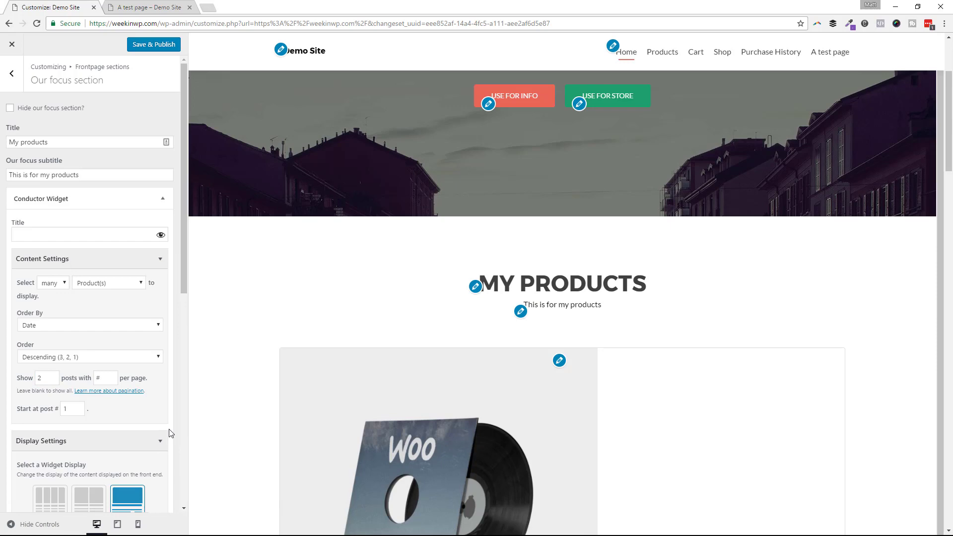
scroll(142, 432, down, 5)
scroll(141, 432, down, 5)
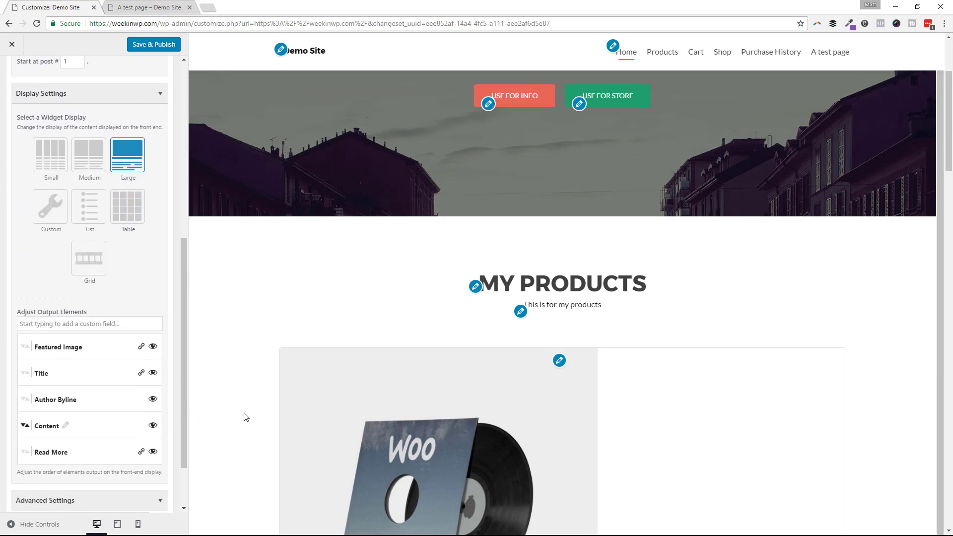
scroll(328, 395, down, 3)
scroll(328, 395, down, 3)
scroll(328, 395, down, 3)
scroll(327, 395, down, 3)
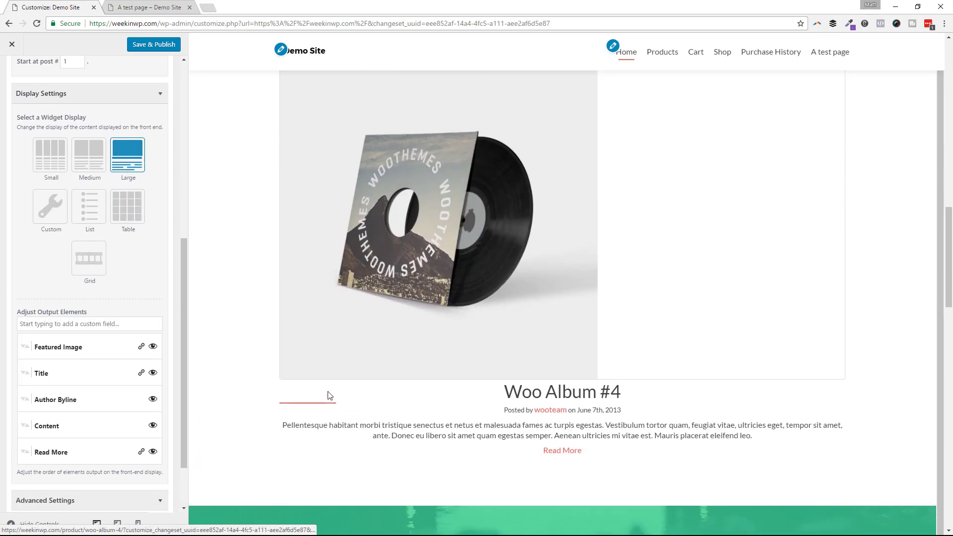
scroll(328, 395, down, 5)
scroll(432, 447, up, 1)
click(48, 205)
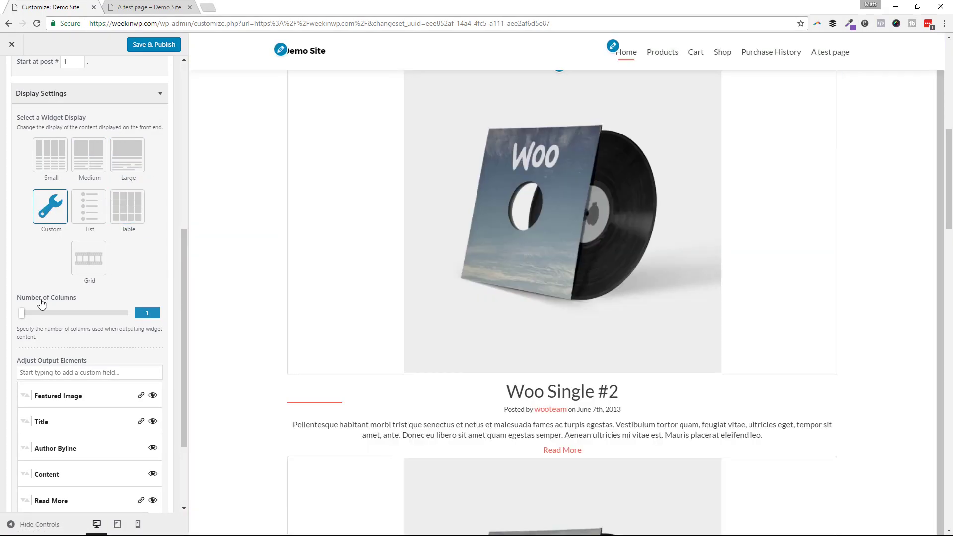
Set two columns and hide Author Byline, Content and Read More for each product
drag(24, 314, 41, 313)
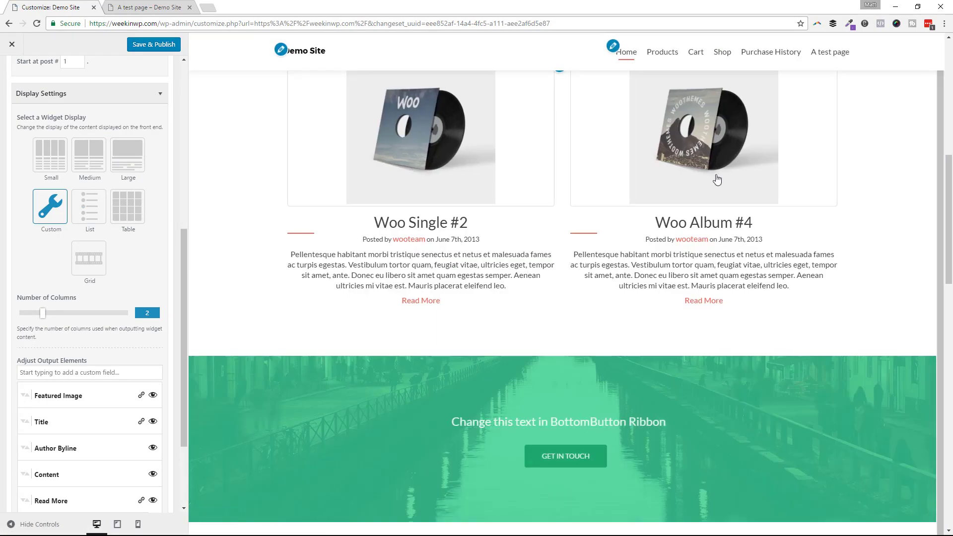
scroll(515, 265, up, 3)
scroll(515, 265, up, 1)
scroll(466, 402, down, 2)
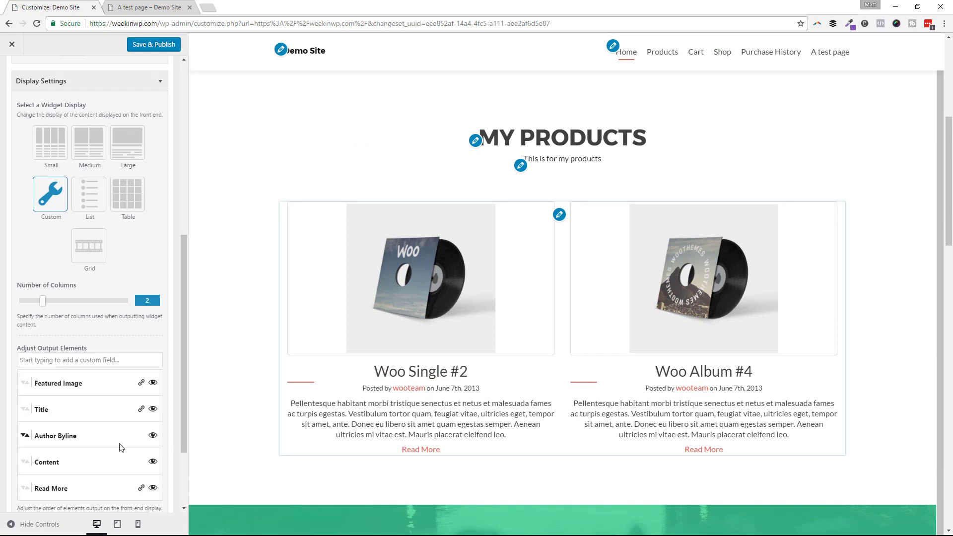
scroll(126, 444, down, 1)
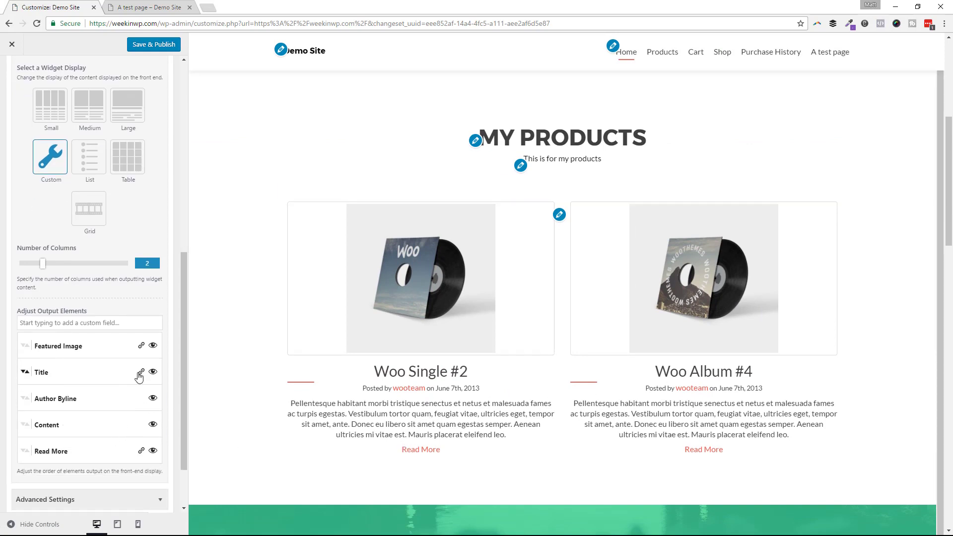
click(153, 398)
click(152, 425)
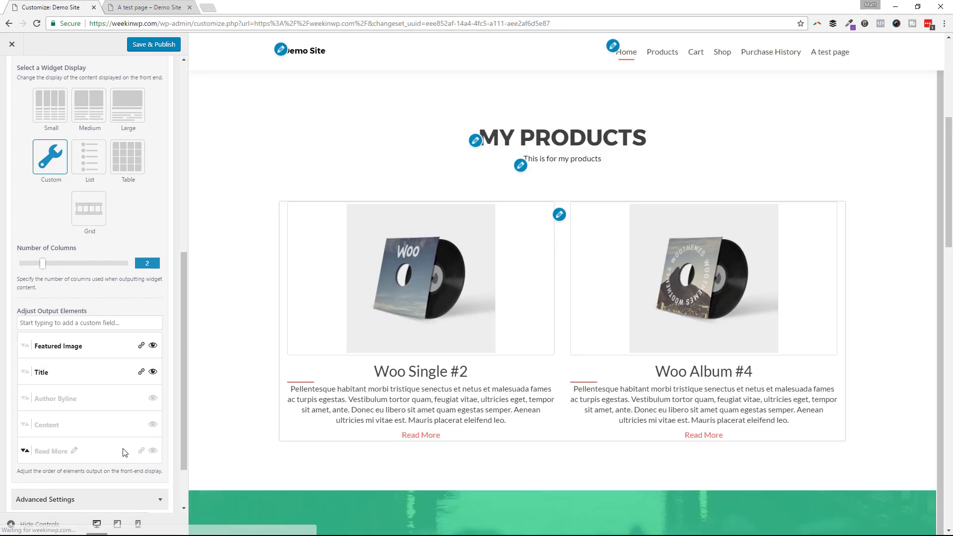
click(152, 452)
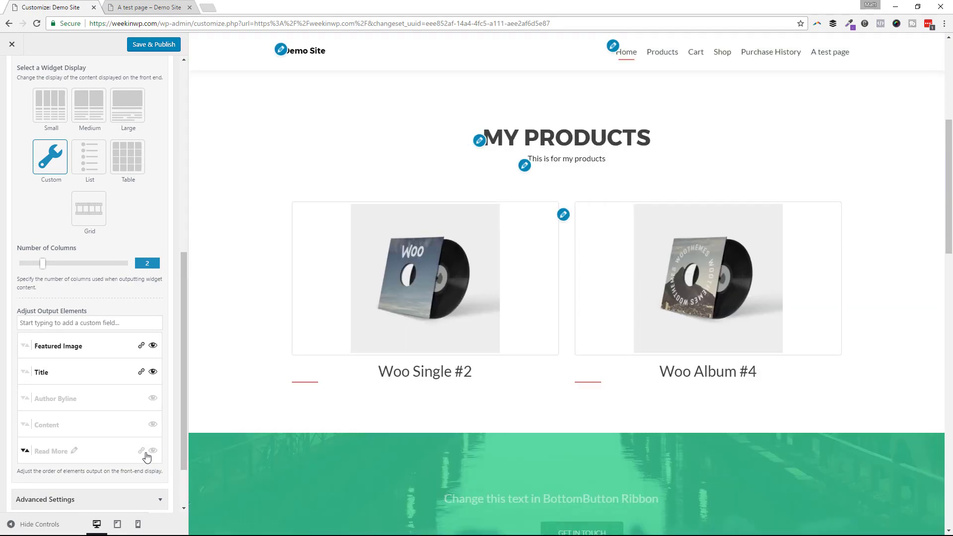
click(76, 323)
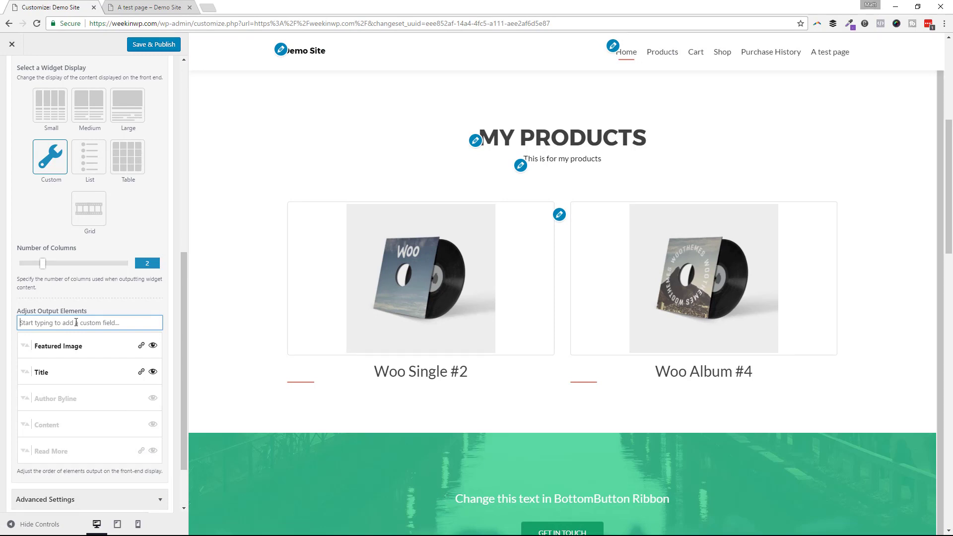
text(woo)
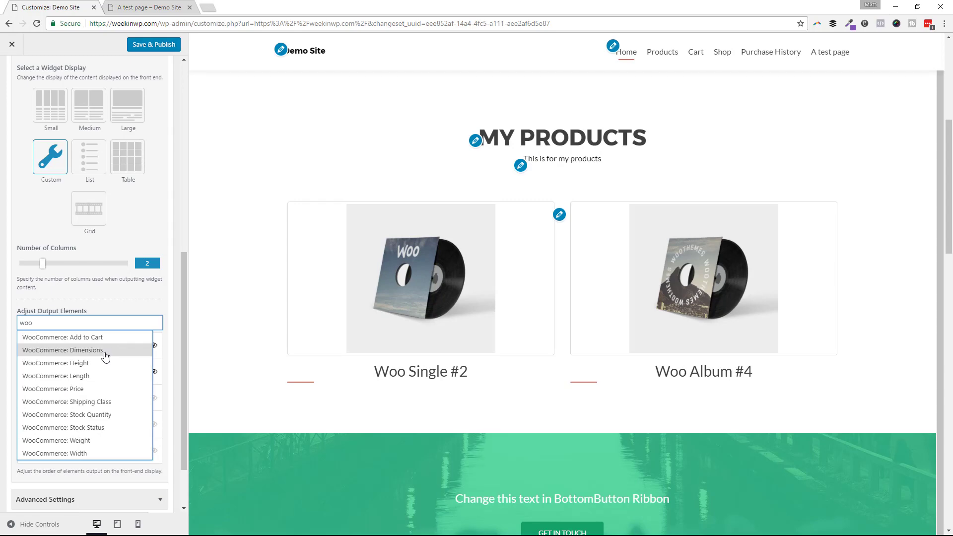
Add the WooCommerce: Add to Cart and WooCommerce: Price fields to the widget output
click(112, 337)
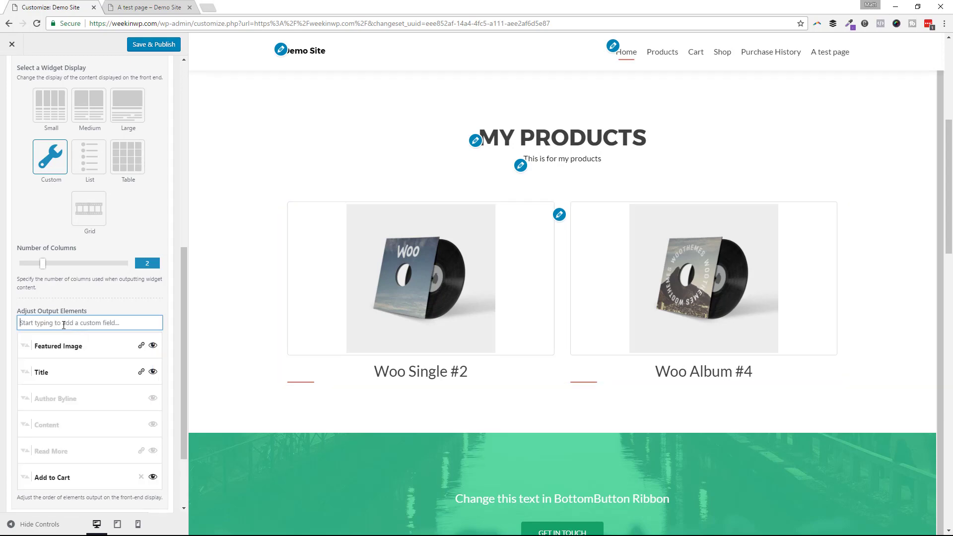
click(63, 322)
text(woo)
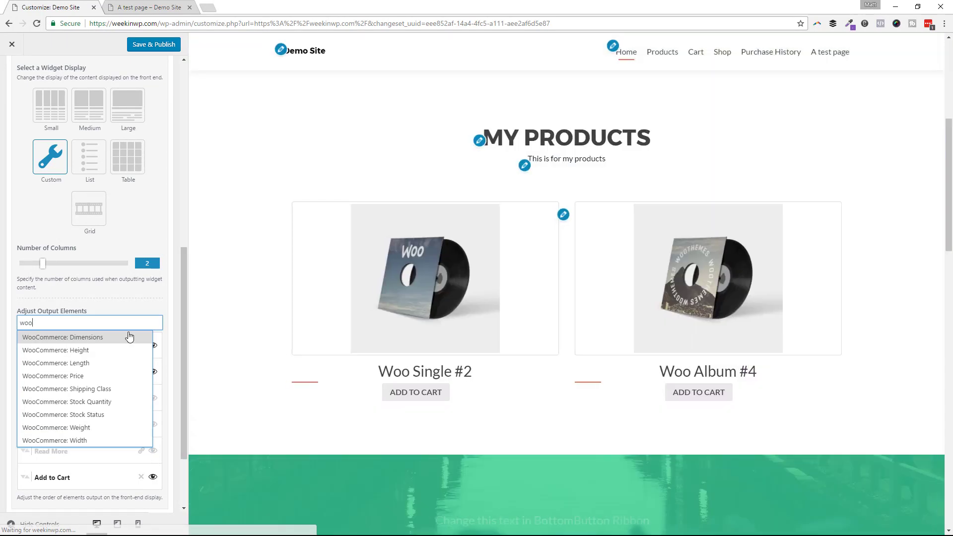
click(112, 401)
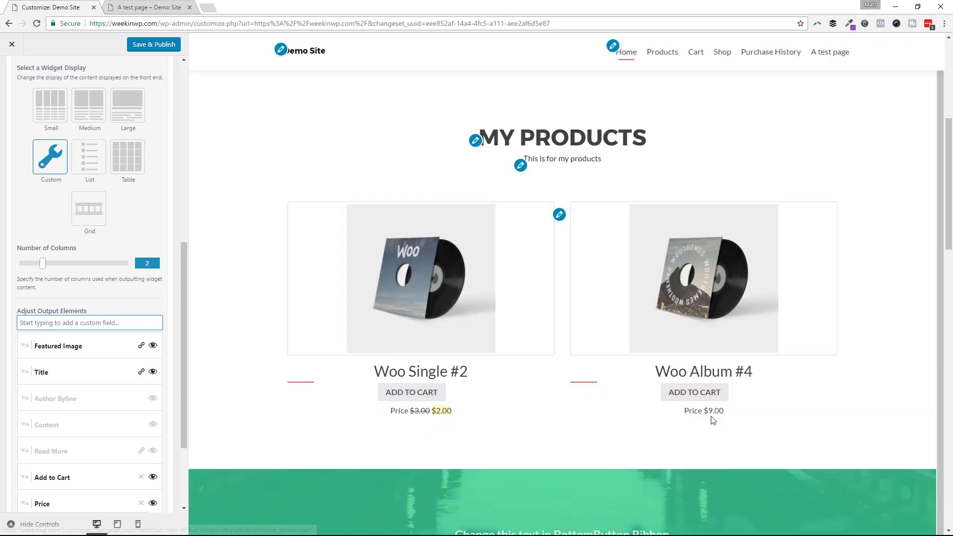
scroll(707, 414, down, 1)
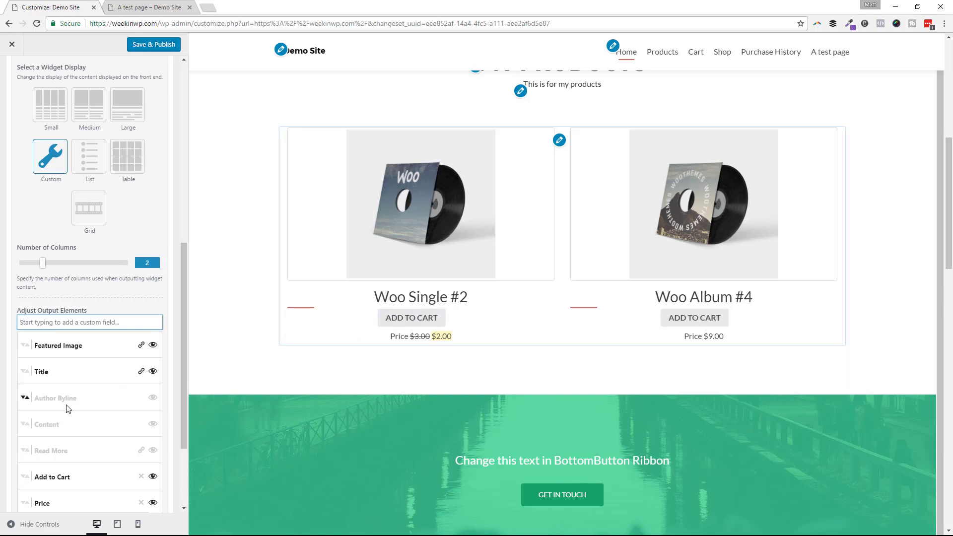
scroll(90, 388, down, 1)
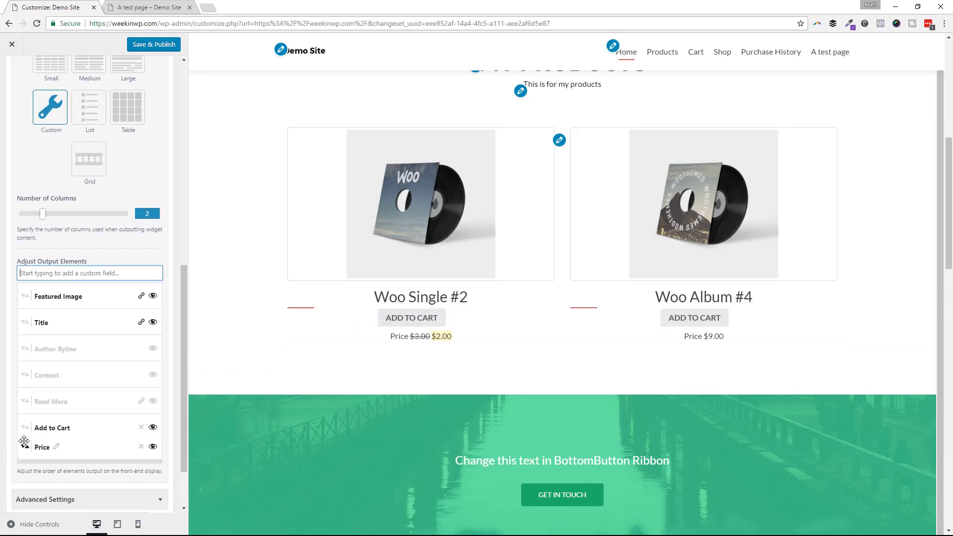
Move the Price field above Add to Cart and rename Add to Cart to 'Buy now'
drag(25, 454, 27, 428)
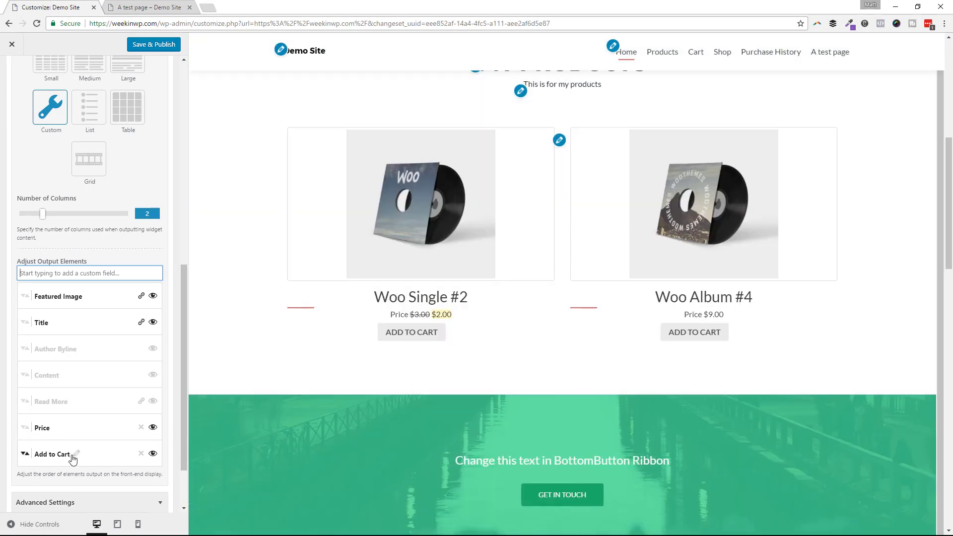
click(74, 455)
drag(72, 454, 37, 456)
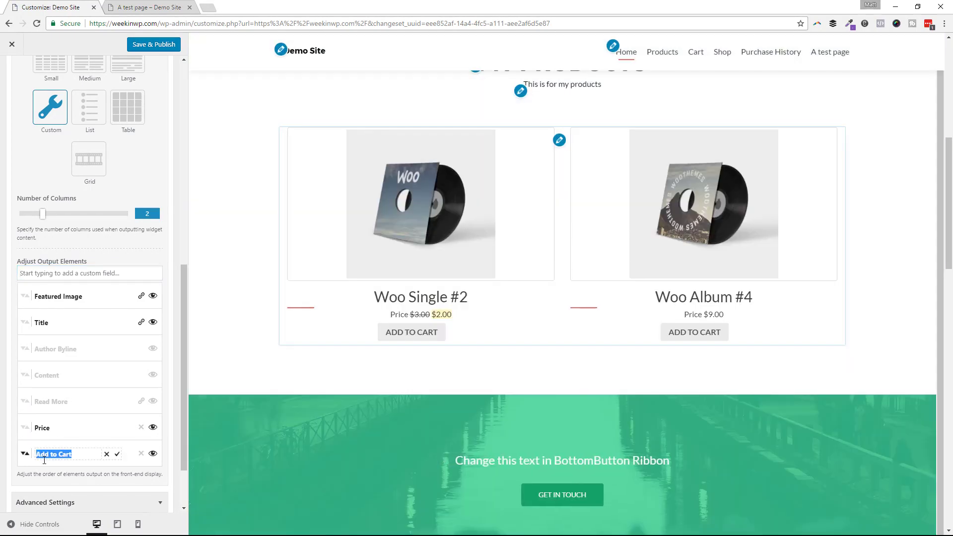
text(Buy now)
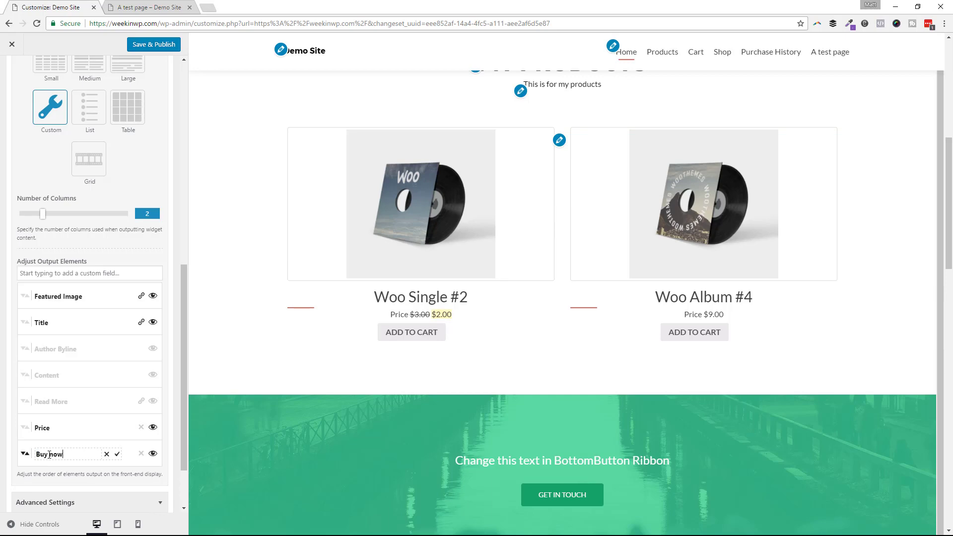
click(118, 455)
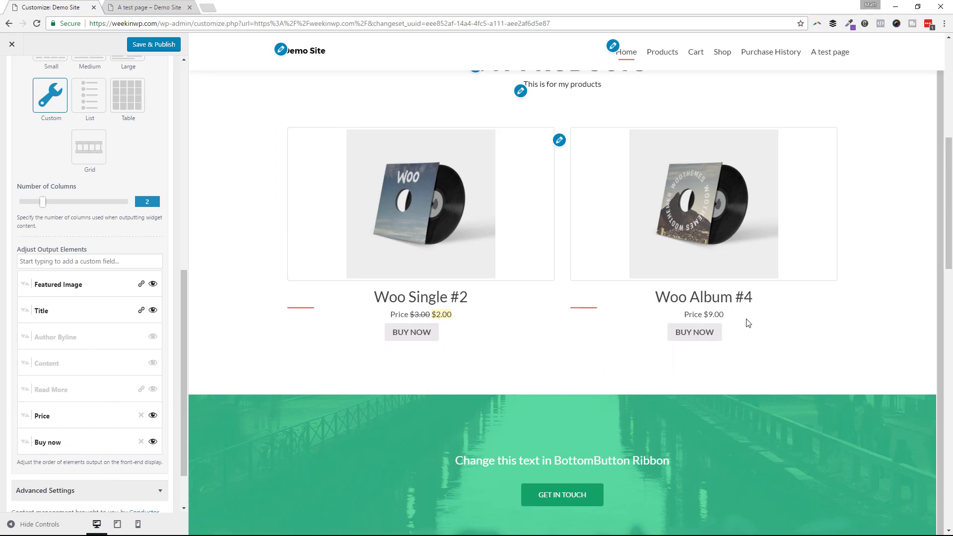
scroll(747, 324, up, 2)
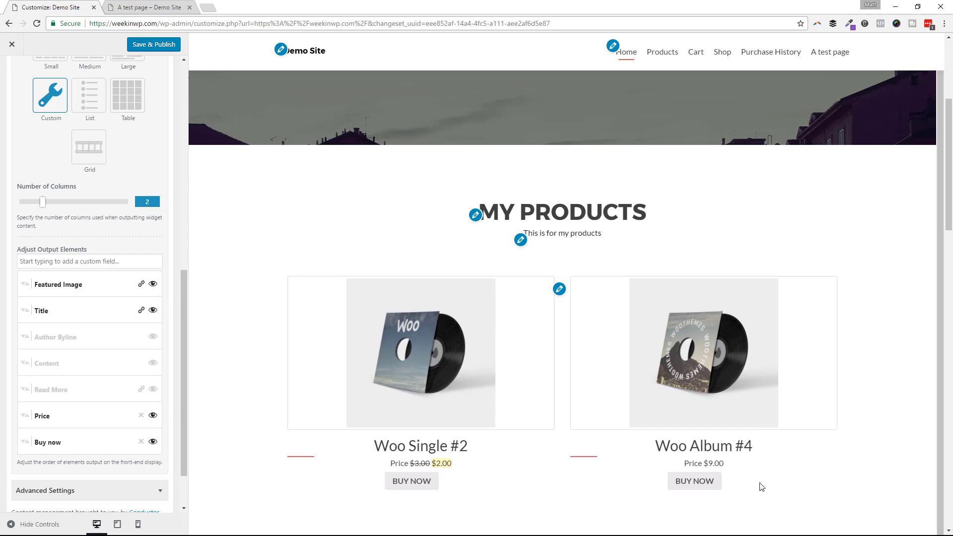
scroll(760, 484, down, 1)
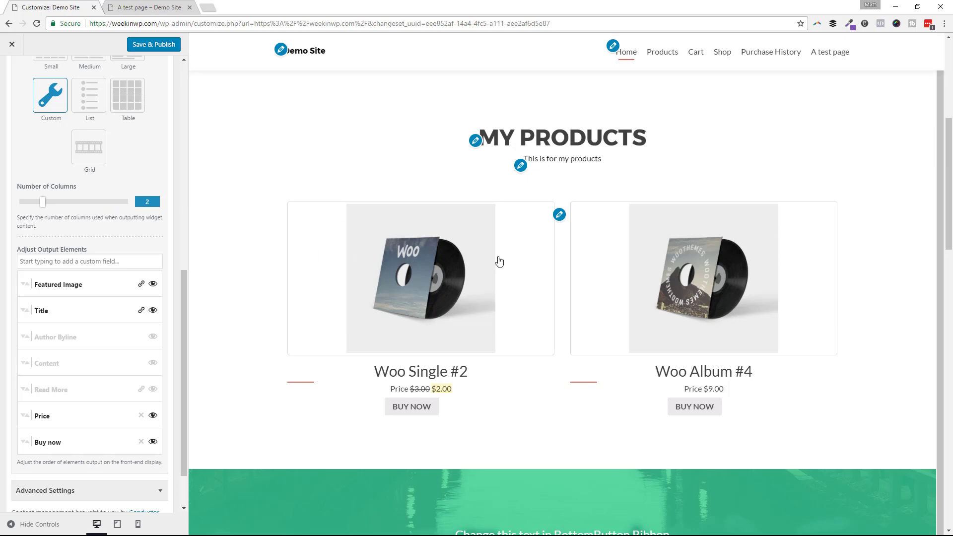
Set Number of Columns to 4 and Show posts from 2 to 4
drag(43, 202, 83, 202)
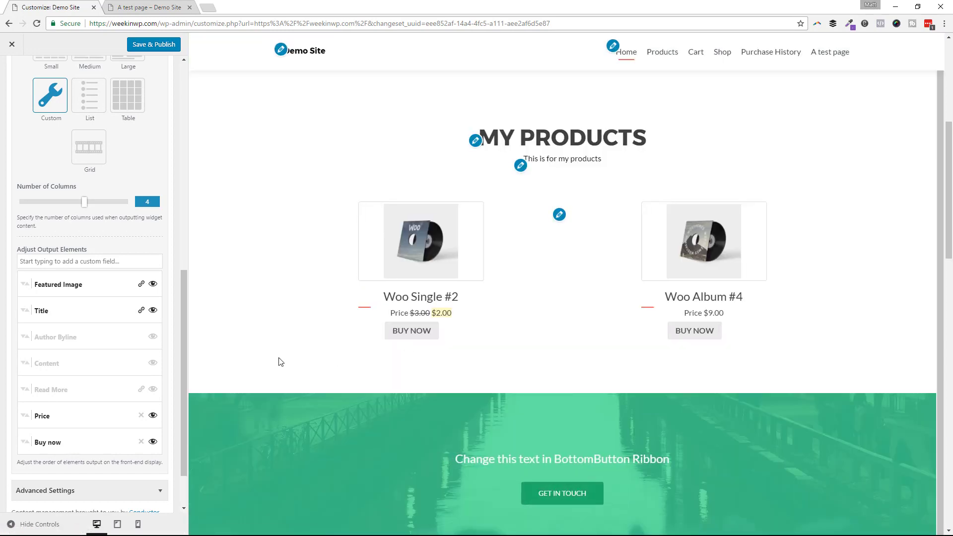
scroll(90, 260, up, 5)
scroll(75, 246, up, 5)
double_click(41, 267)
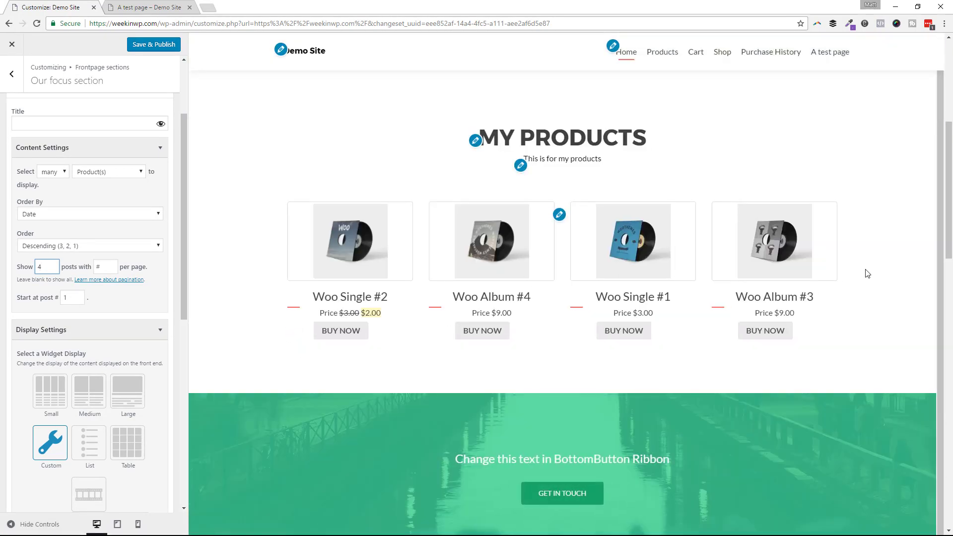
scroll(98, 396, down, 2)
scroll(102, 405, down, 2)
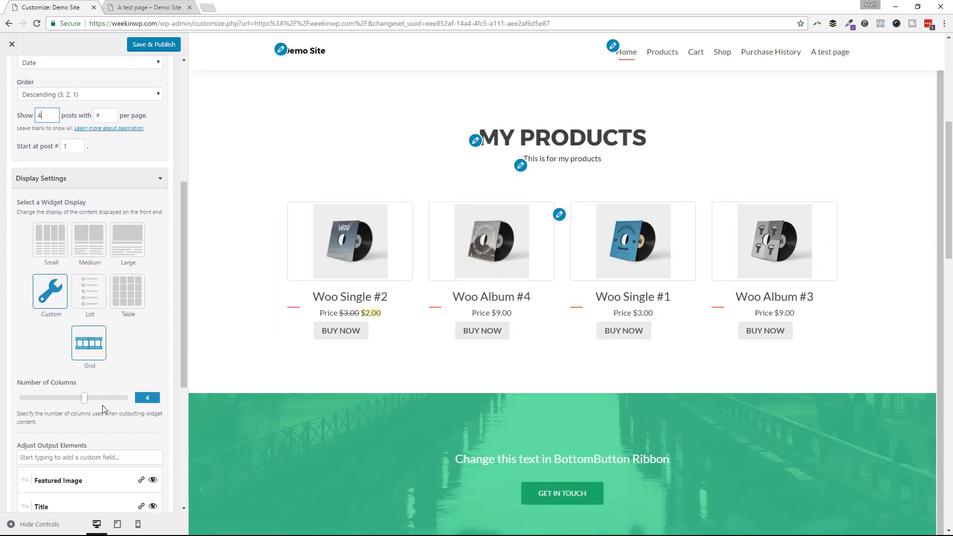
scroll(102, 406, down, 3)
scroll(101, 405, down, 3)
Enter 'woocommerce-page' as the widget's CSS class under Advanced Settings
click(116, 432)
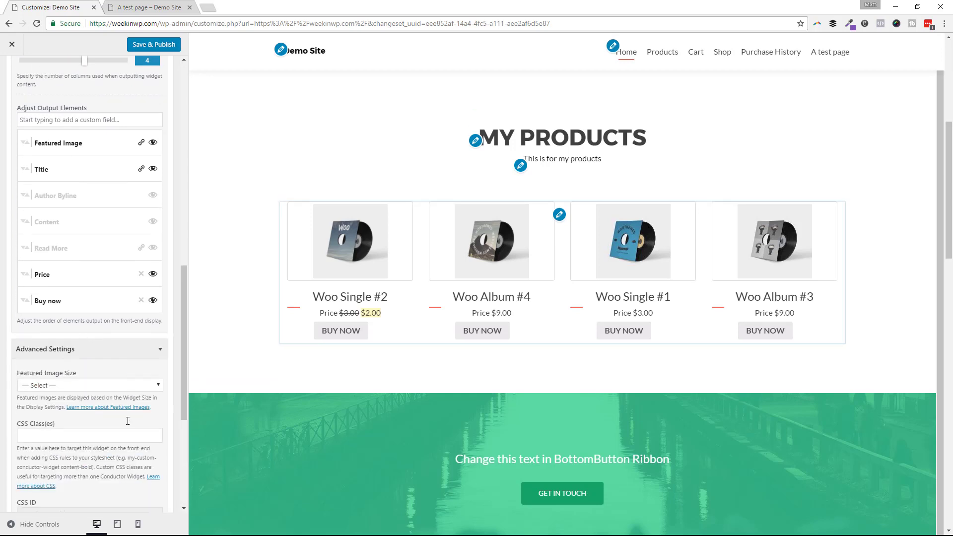
scroll(127, 422, down, 2)
click(108, 313)
text(wooco)
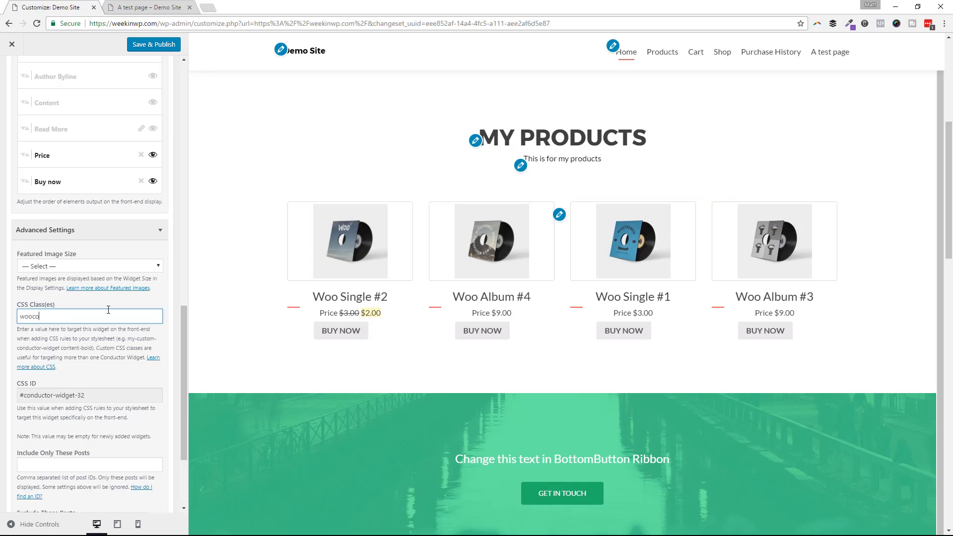
text(mmerce-page)
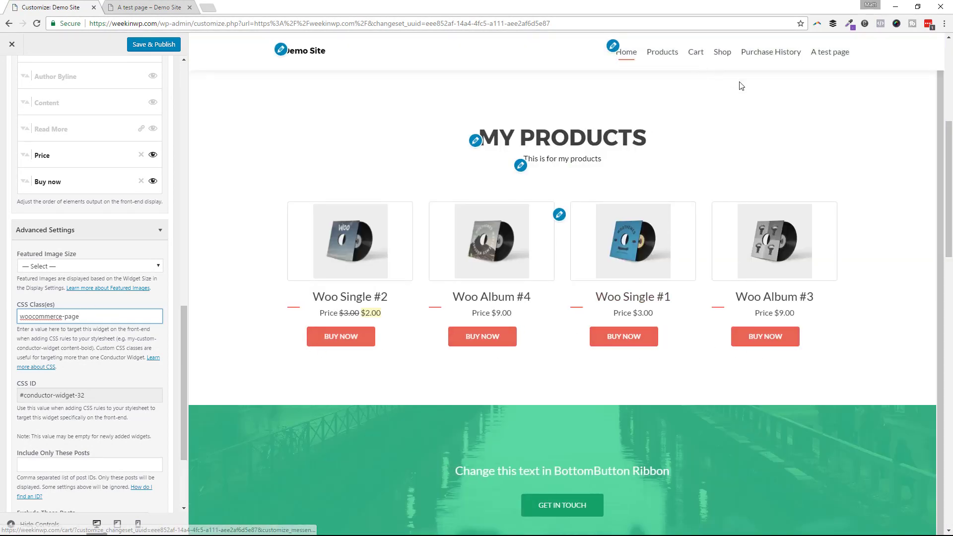
click(98, 396)
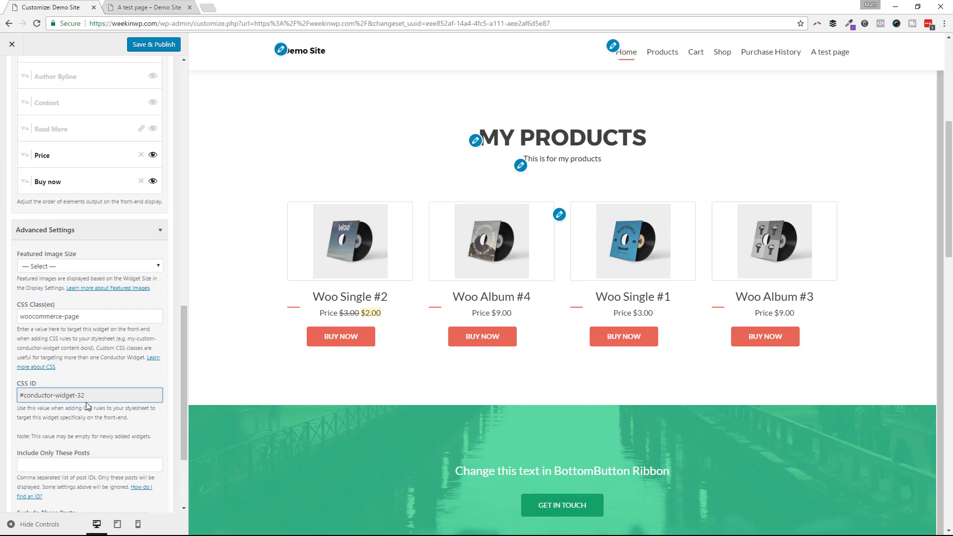
click(90, 316)
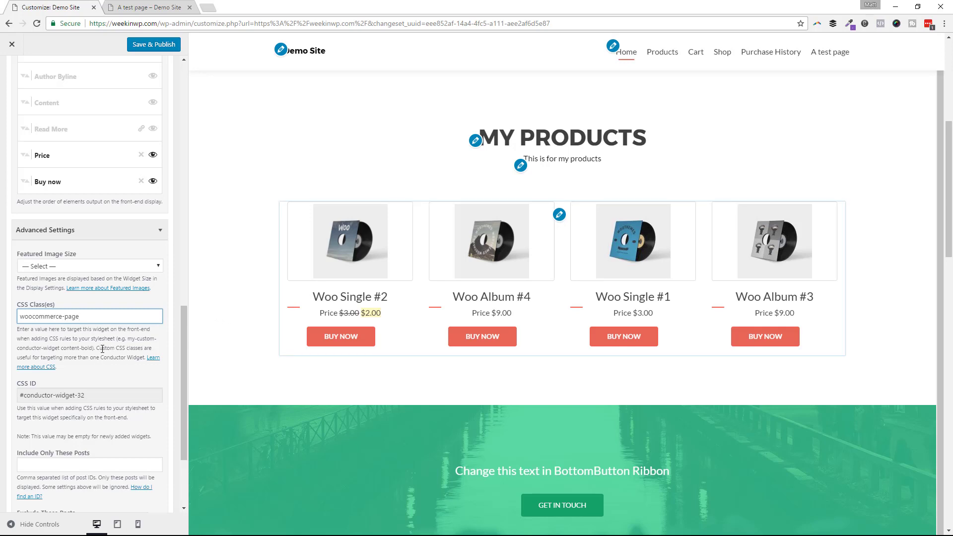
click(82, 371)
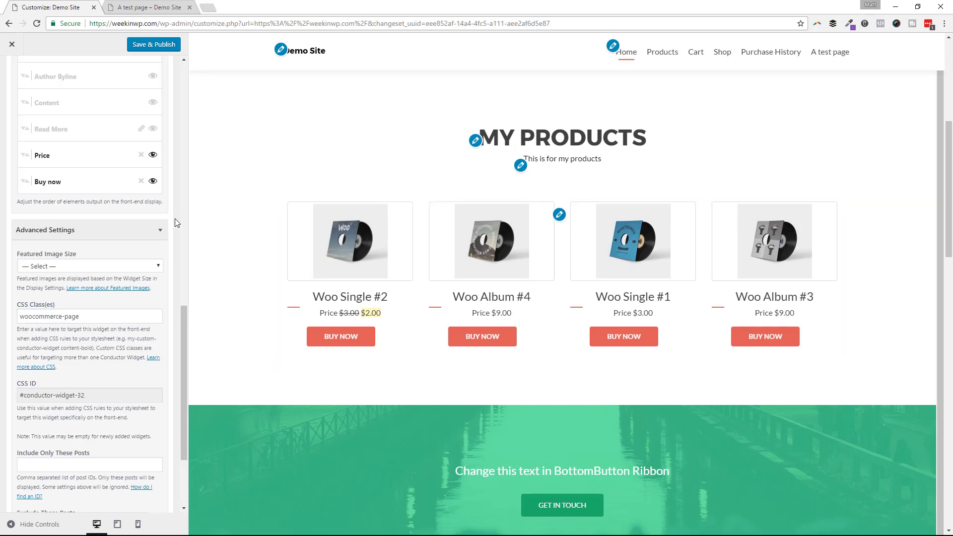
scroll(164, 277, up, 3)
scroll(72, 434, down, 2)
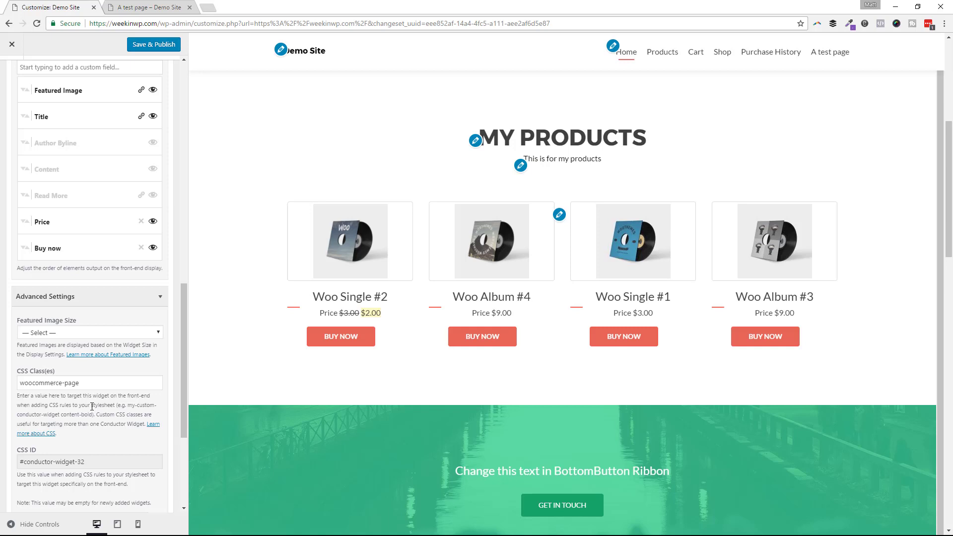
scroll(105, 434, down, 2)
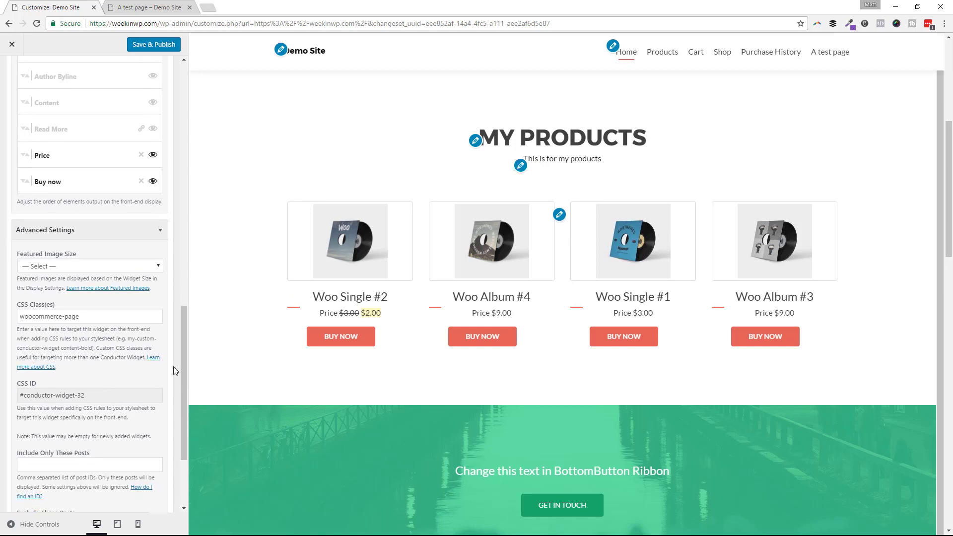